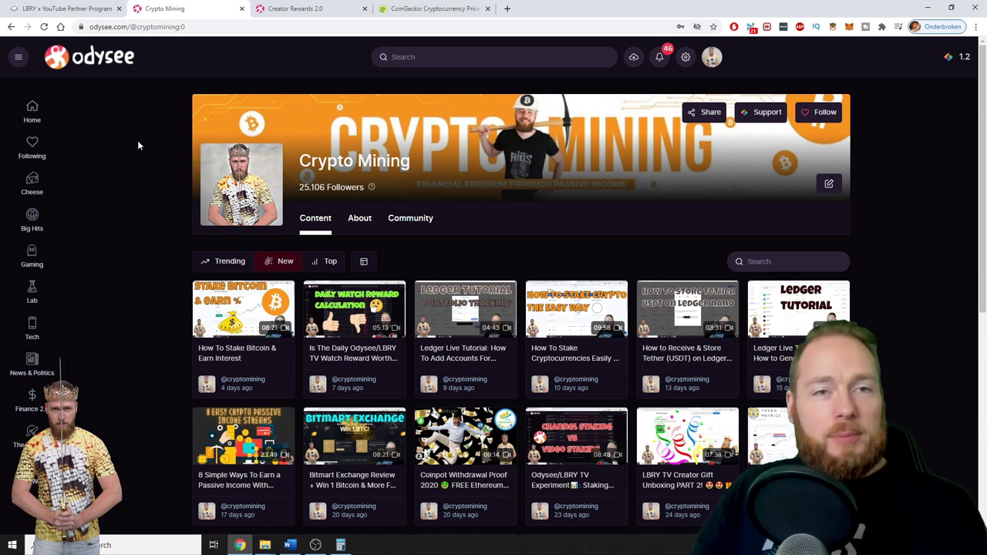
# - Switch to the Creator Rewards 2.0 article and scroll to 'The problems of the current system' chart
pyautogui.click(289, 9)
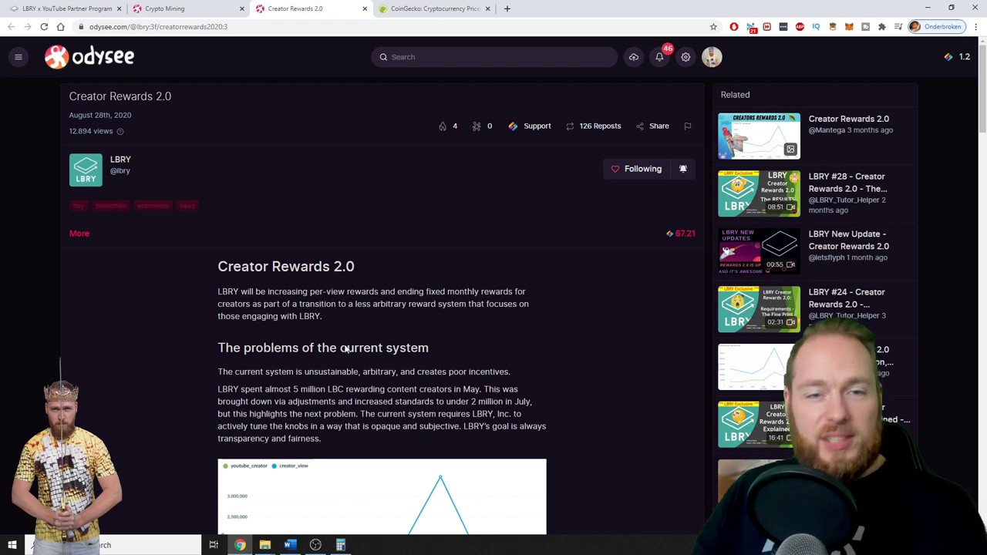
pyautogui.scroll(-3, 445, 311)
pyautogui.scroll(4, 445, 311)
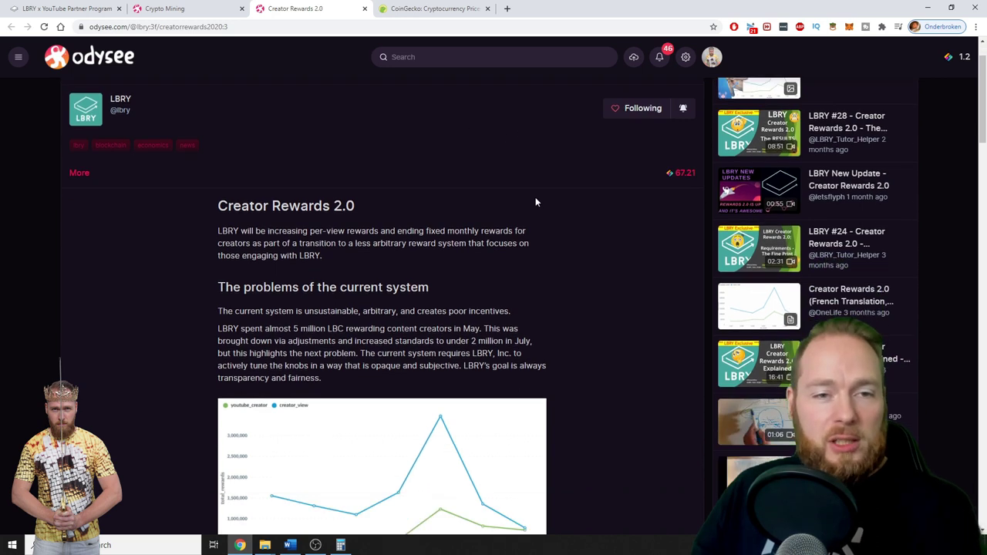
pyautogui.scroll(-2, 535, 197)
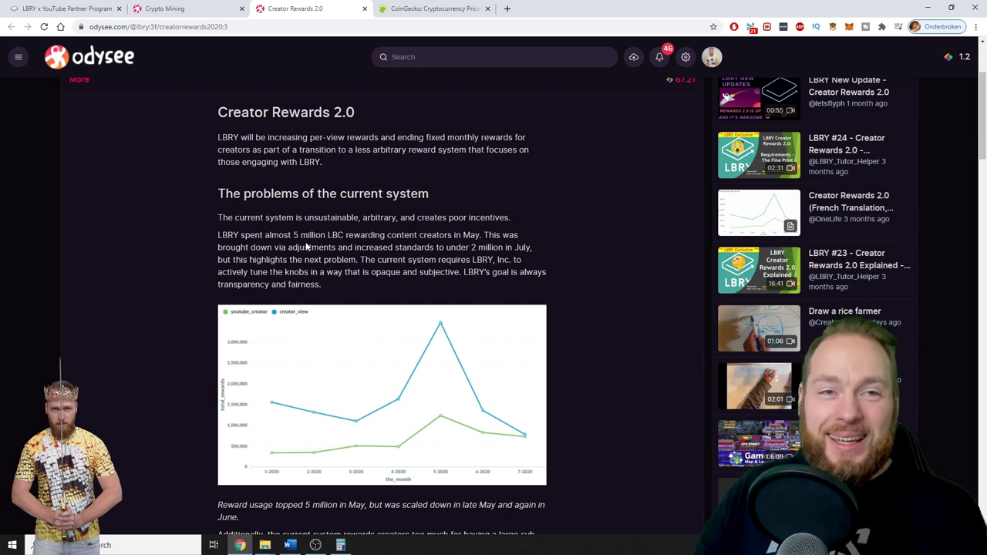
# - Search CoinGecko for 'lbr' and open the LBRY Credits (LBC) page priced at $0.060293
pyautogui.click(428, 8)
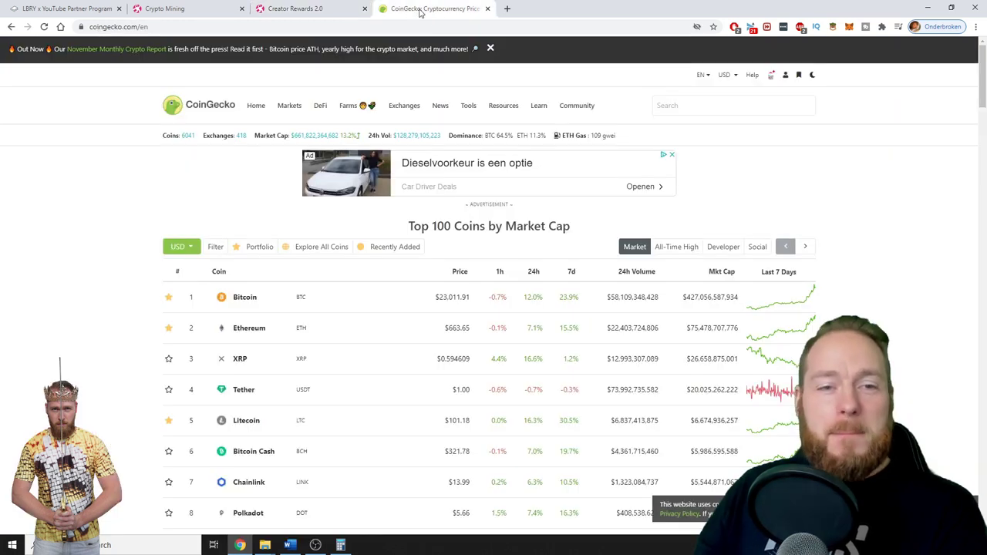
pyautogui.click(725, 104)
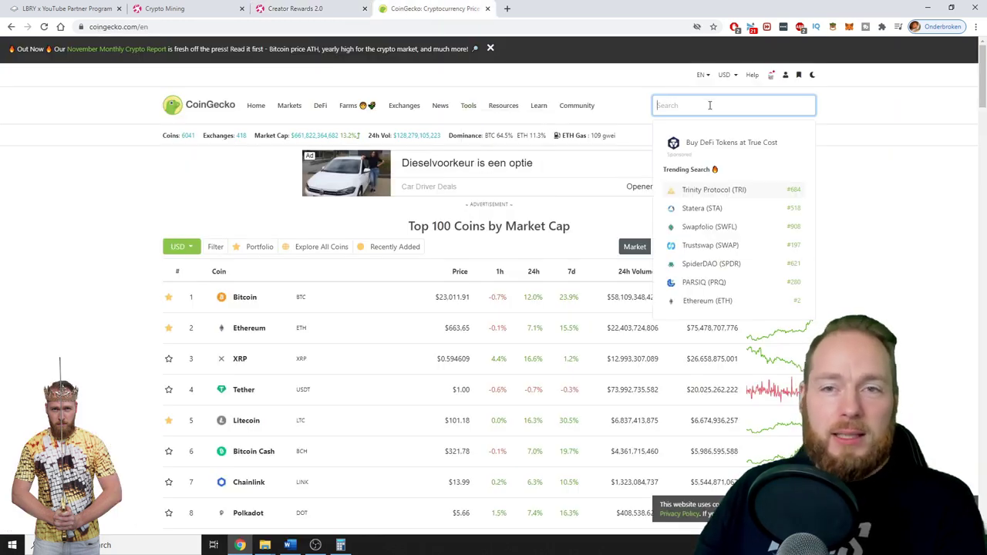
pyautogui.write('lbr')
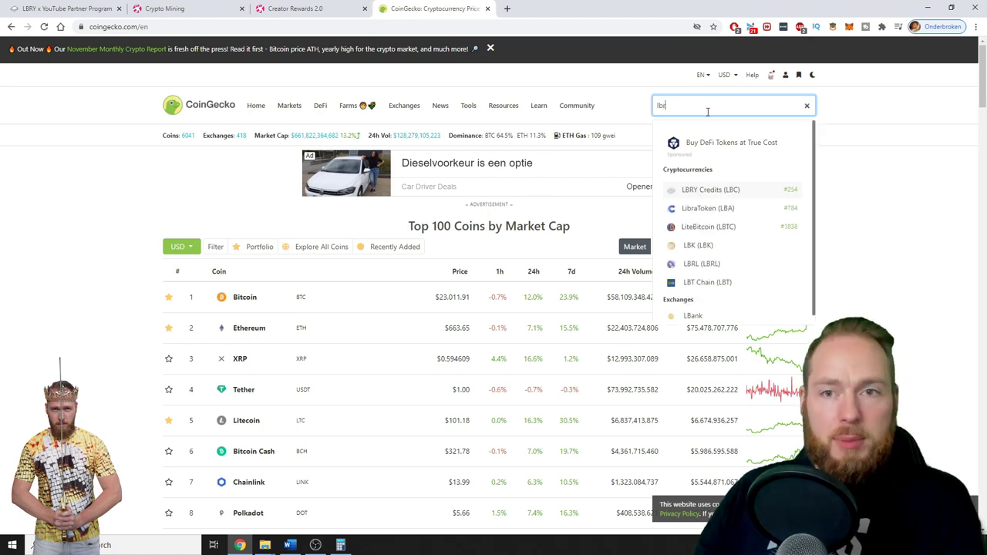
pyautogui.click(710, 190)
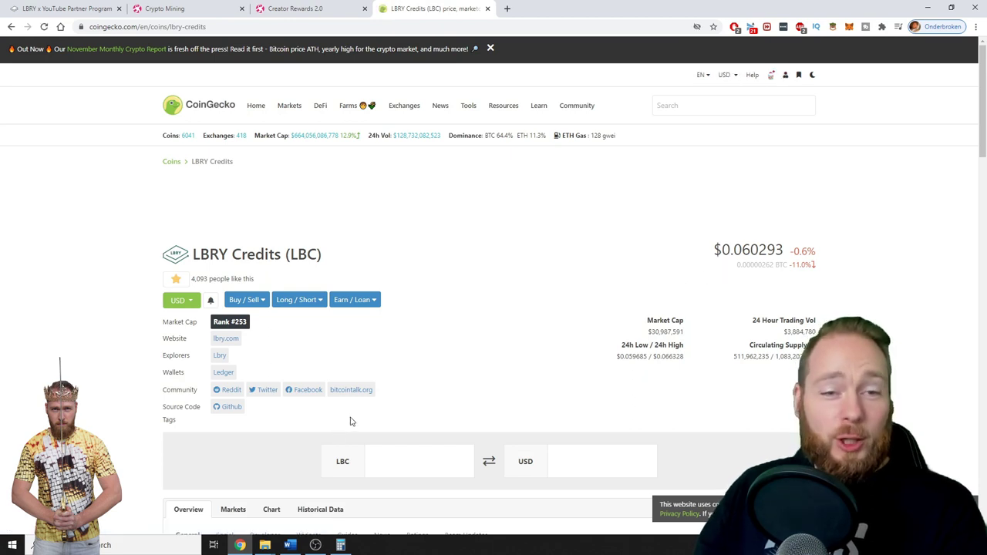
# - In Calculator, enter 5000000 and the multiply operator
pyautogui.click(340, 546)
pyautogui.click(598, 406)
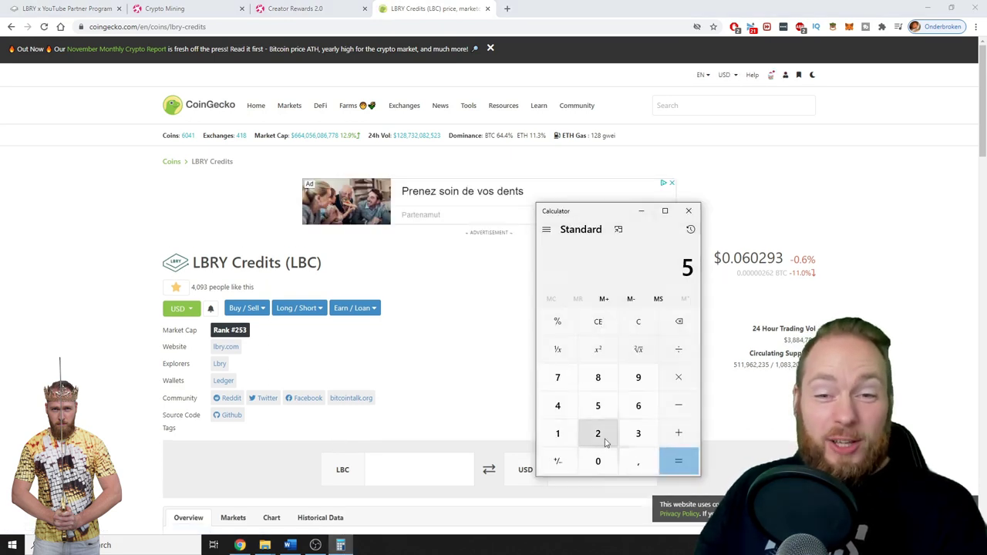
pyautogui.click(598, 462)
pyautogui.click(597, 462)
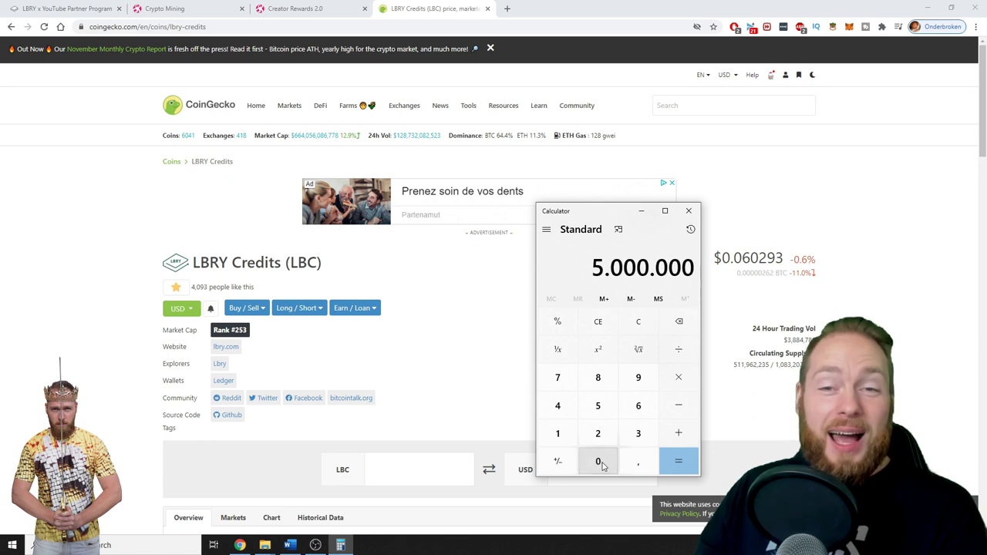
pyautogui.click(678, 377)
# - Multiply by 0.060293 to get 301.465, then return to the Creator Rewards 2.0 article
pyautogui.click(598, 463)
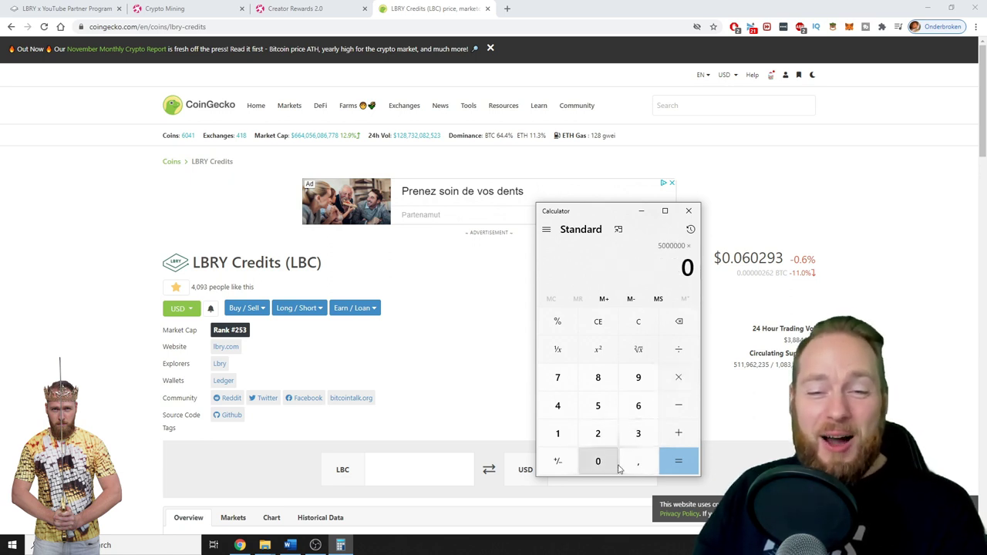
pyautogui.click(638, 461)
pyautogui.click(594, 464)
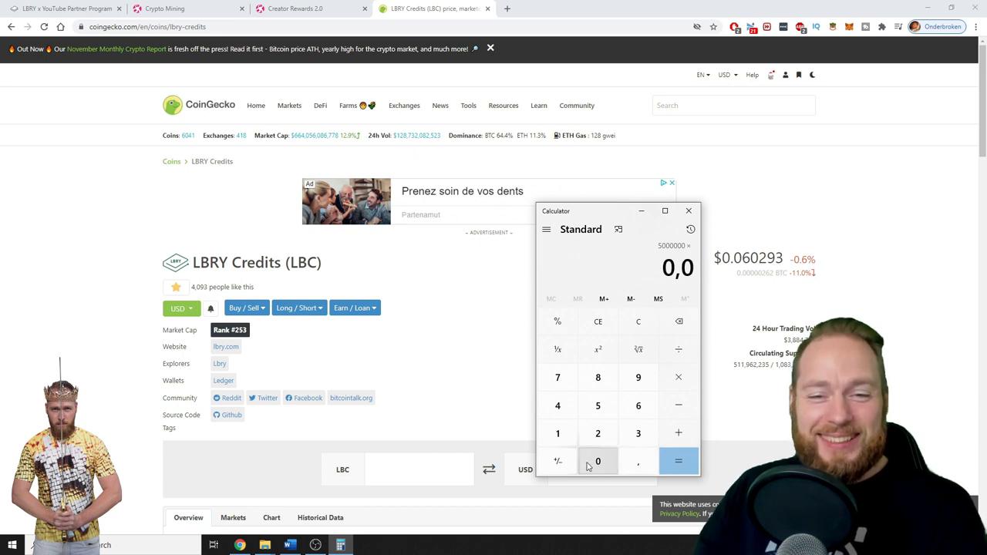
pyautogui.click(638, 405)
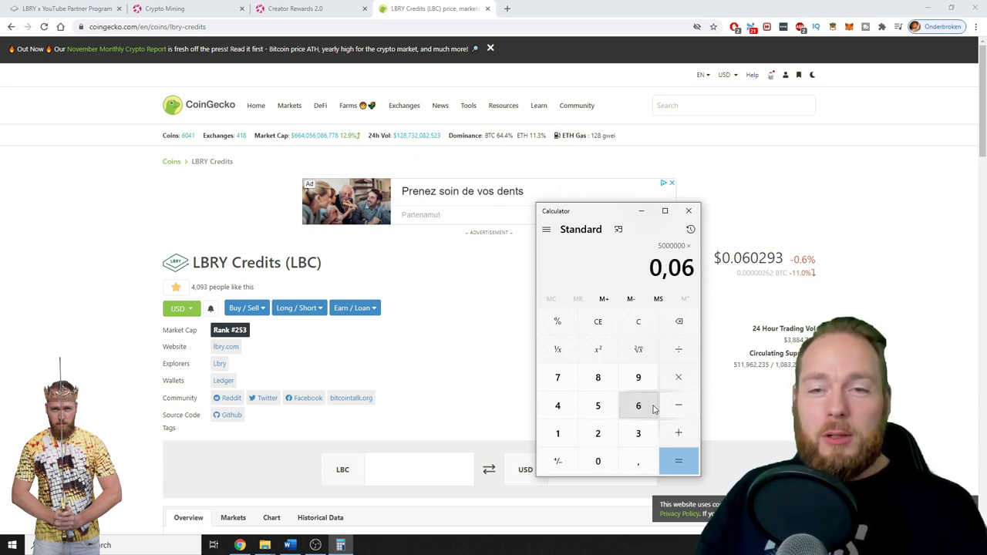
pyautogui.click(609, 463)
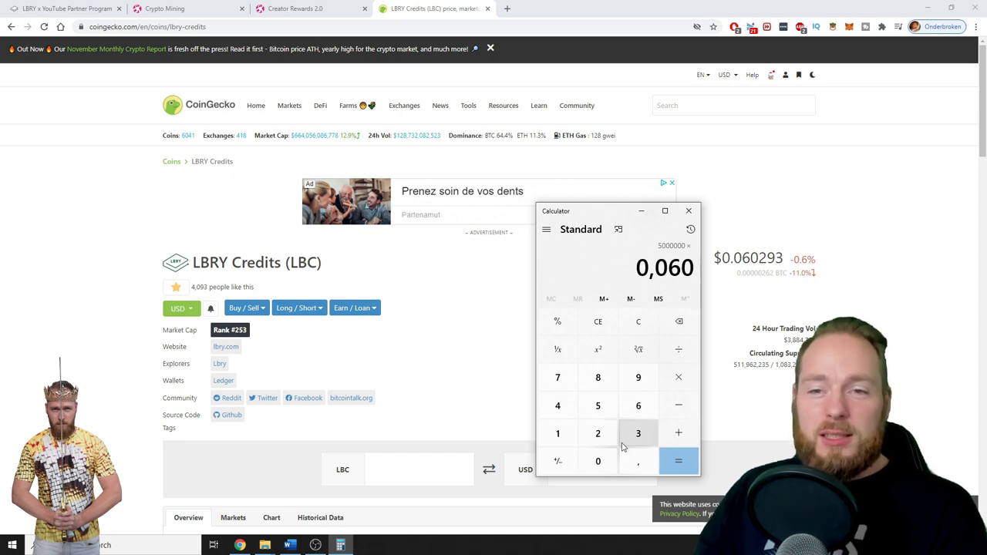
pyautogui.click(598, 434)
pyautogui.click(638, 377)
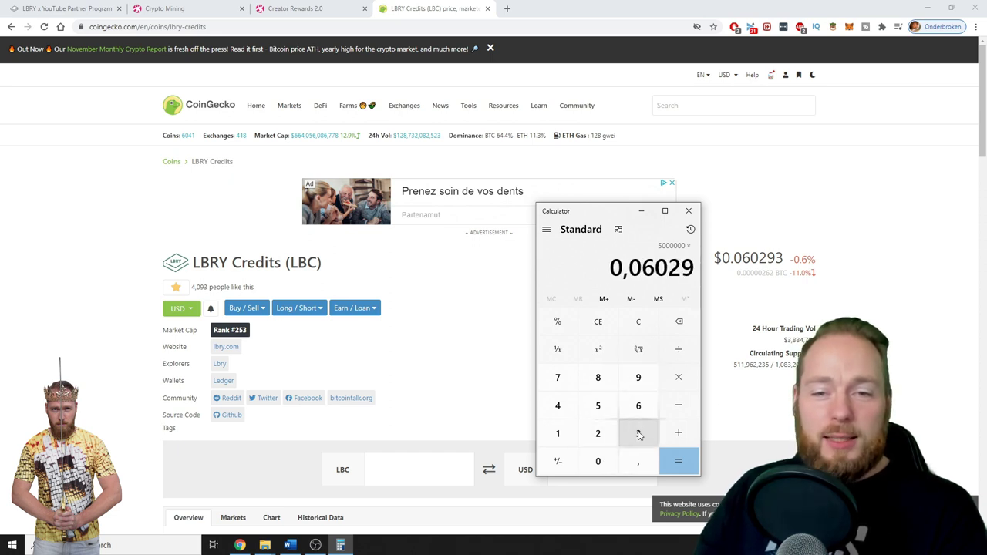
pyautogui.click(638, 433)
pyautogui.click(679, 461)
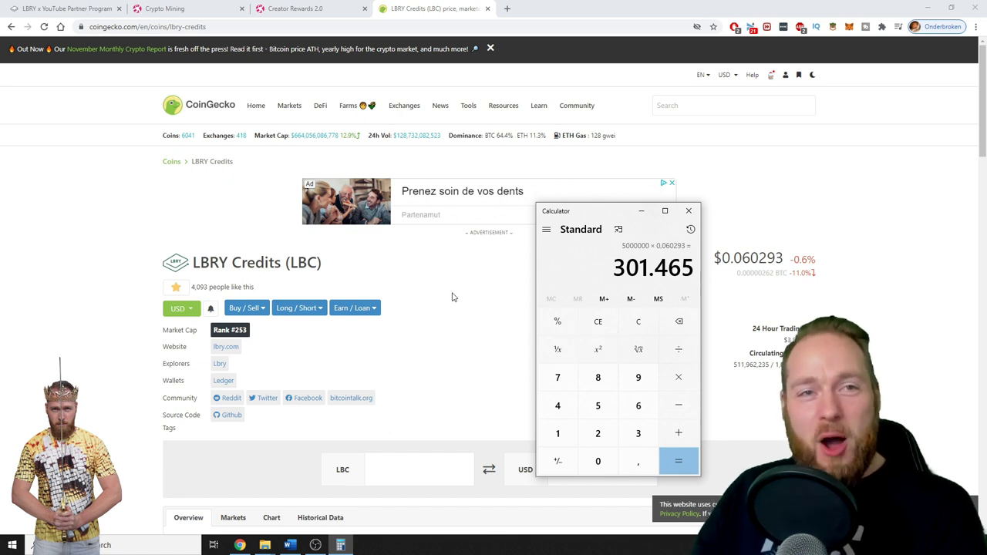
pyautogui.click(293, 9)
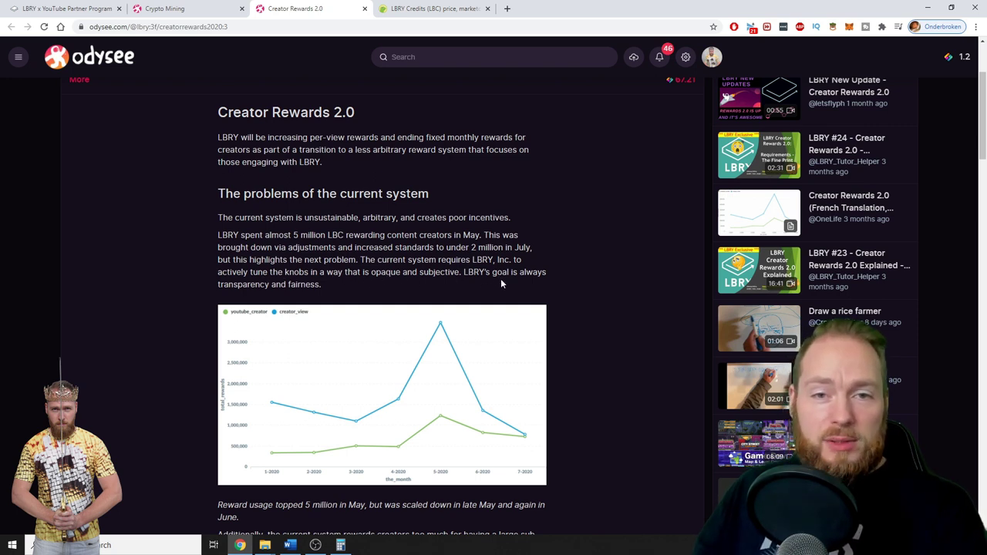
pyautogui.scroll(-2, 616, 243)
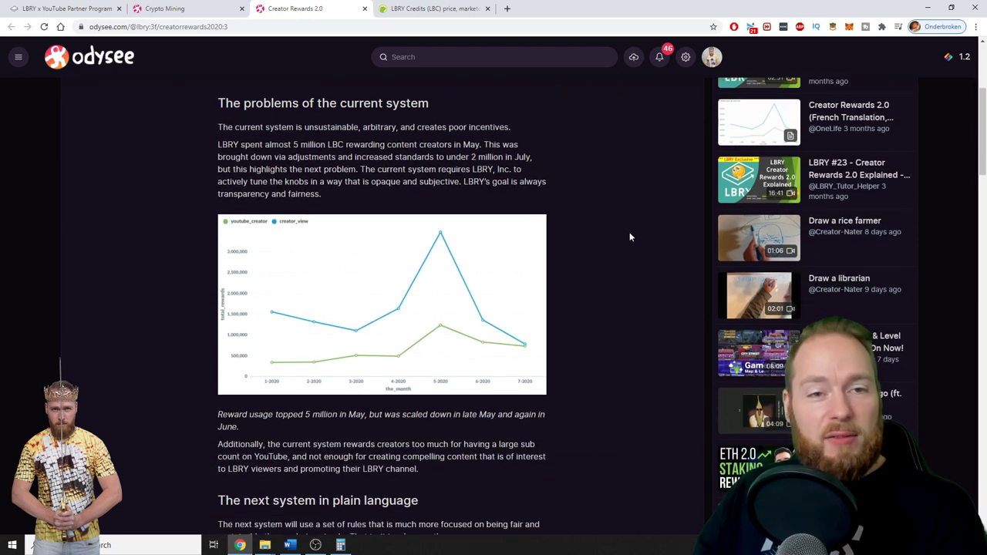
pyautogui.scroll(-1, 644, 232)
pyautogui.scroll(-3, 643, 235)
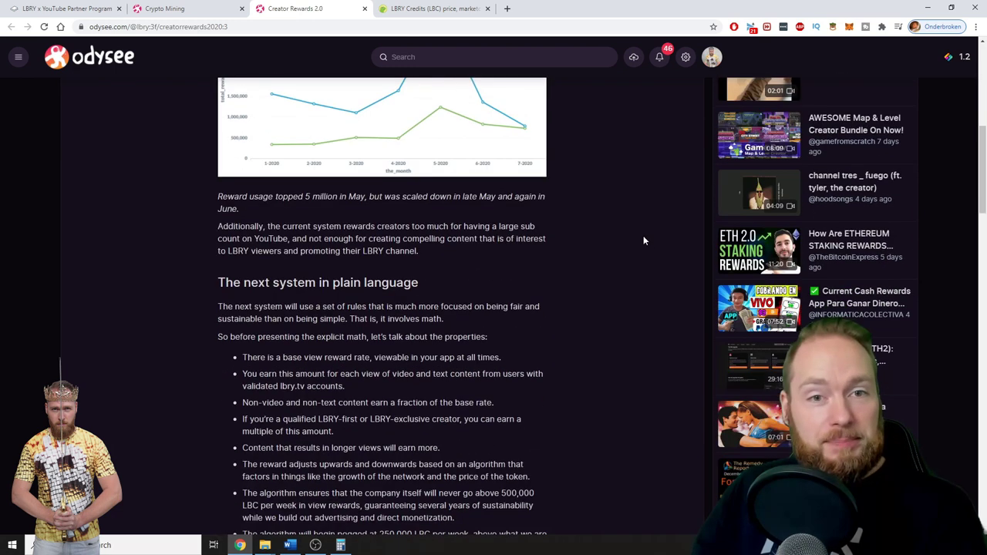
pyautogui.scroll(1, 561, 281)
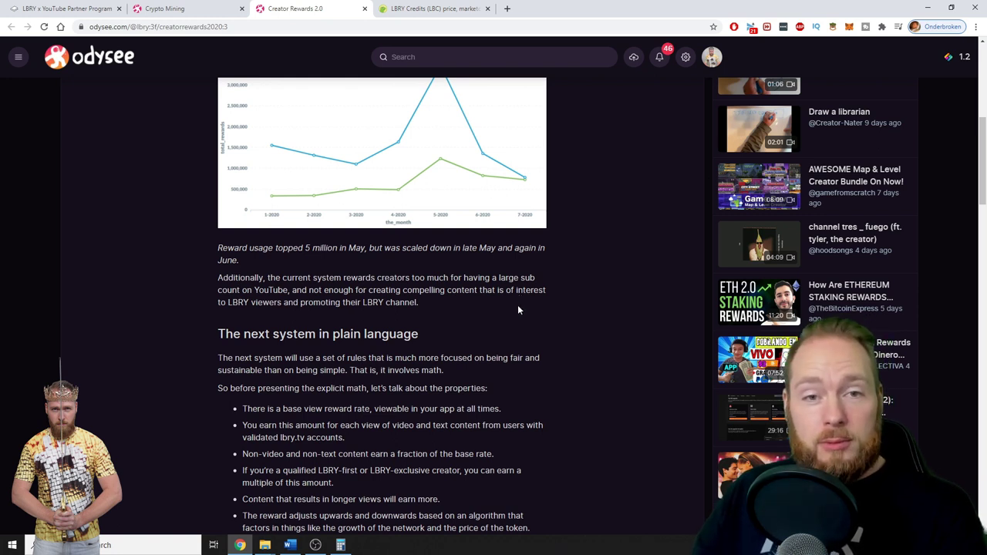
pyautogui.scroll(-1, 518, 304)
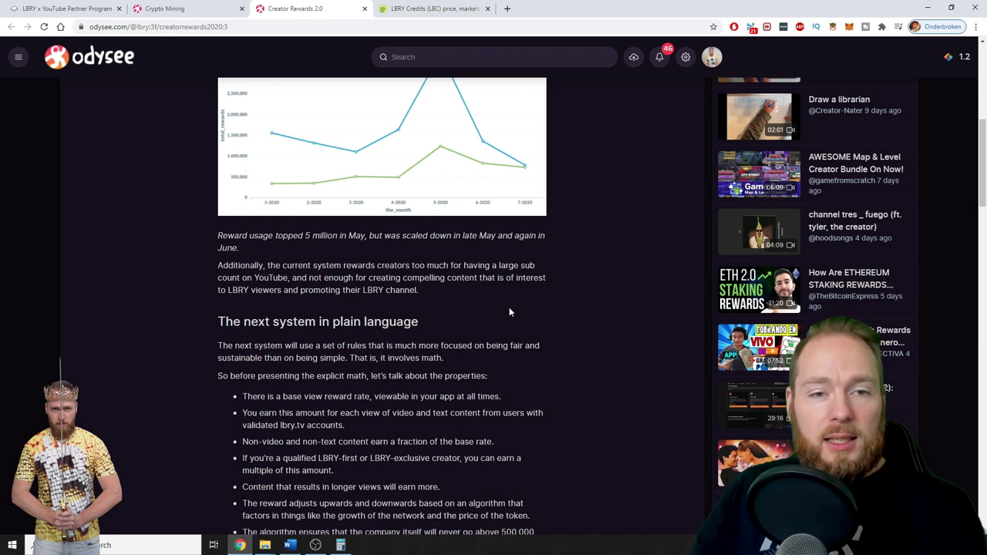
pyautogui.scroll(-2, 493, 308)
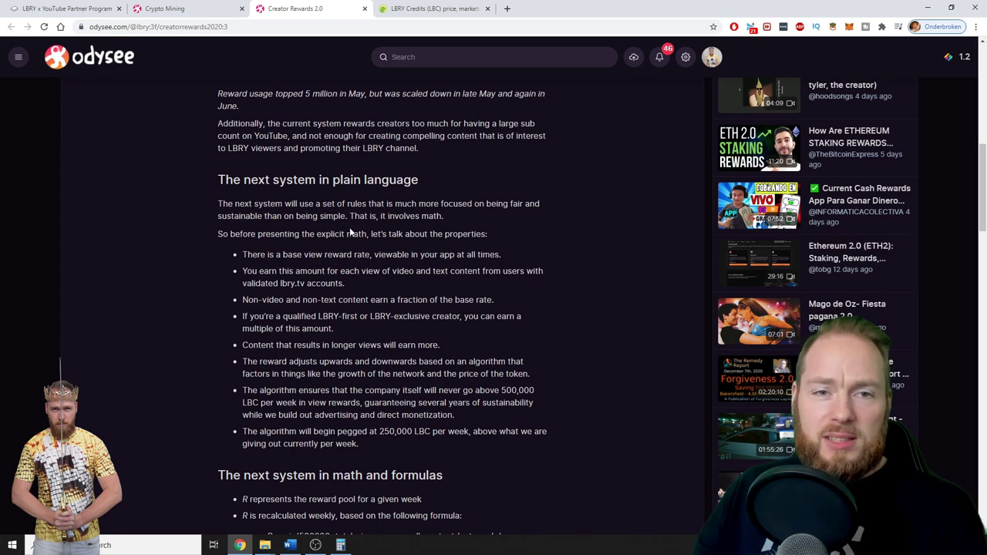
pyautogui.scroll(-1, 434, 232)
pyautogui.scroll(-1, 507, 233)
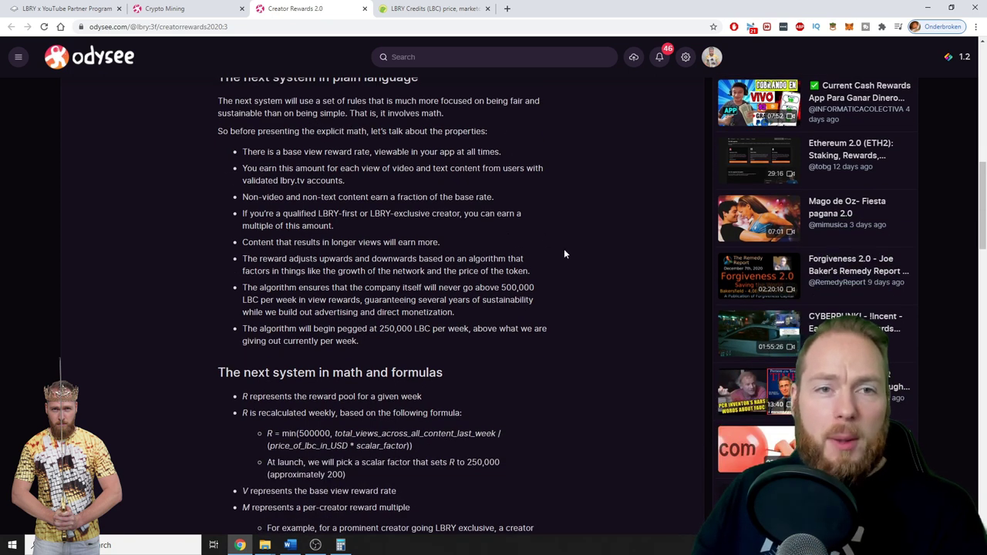
pyautogui.scroll(-1, 567, 255)
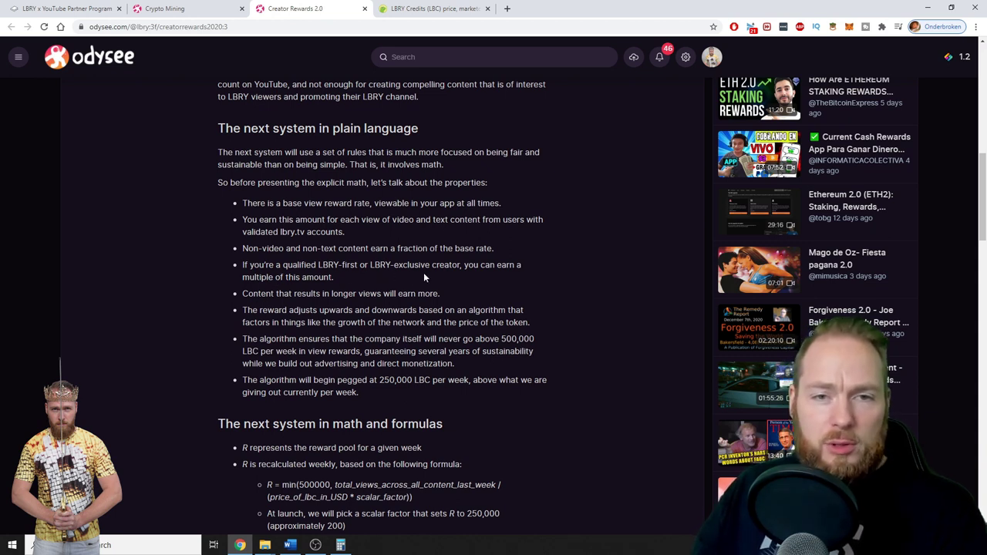
pyautogui.scroll(-1, 181, 265)
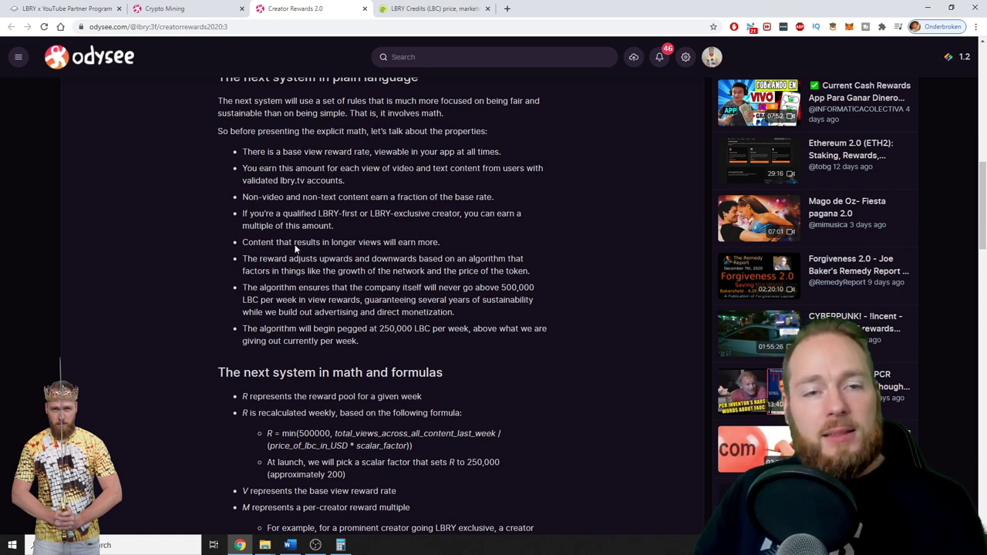
pyautogui.scroll(-1, 250, 262)
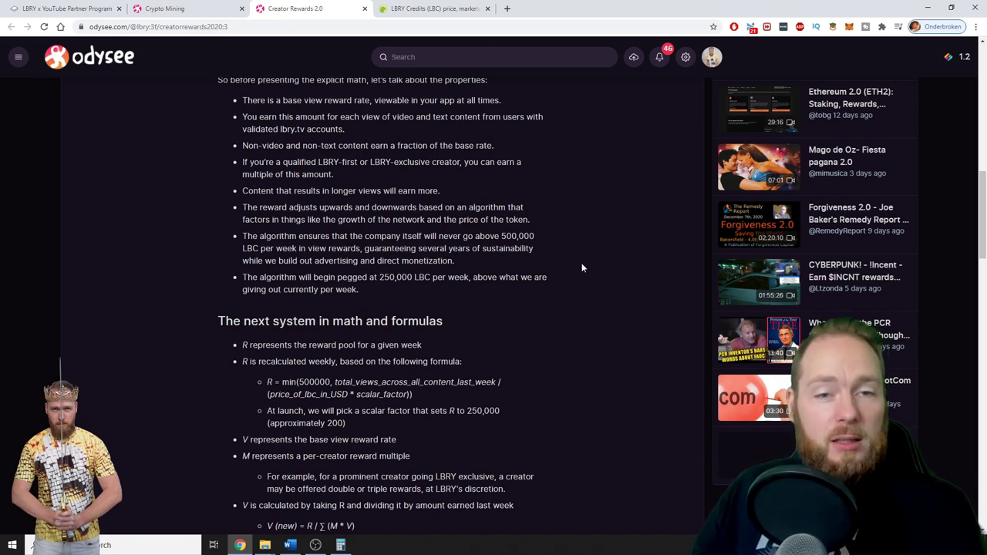
pyautogui.scroll(-2, 582, 264)
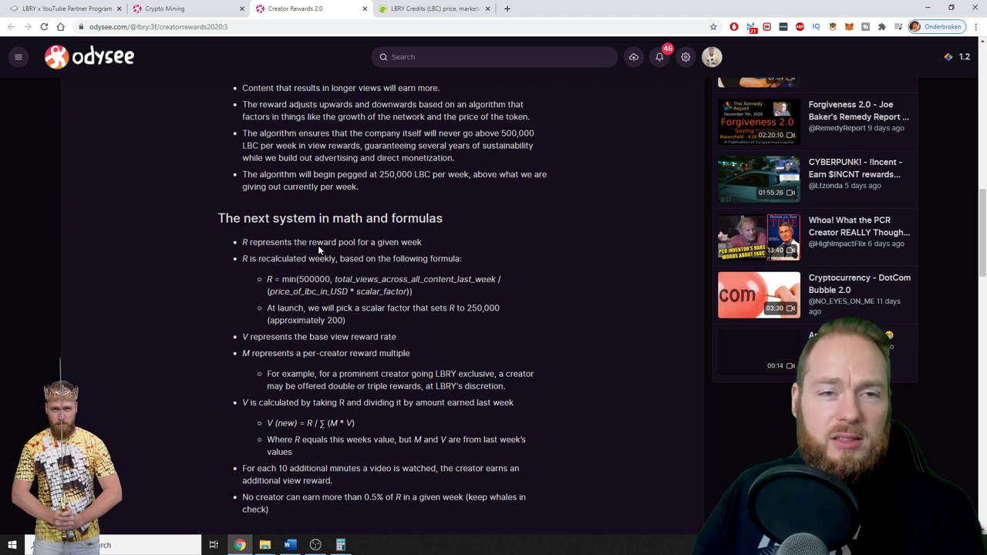
pyautogui.scroll(-2, 478, 237)
pyautogui.scroll(-2, 479, 237)
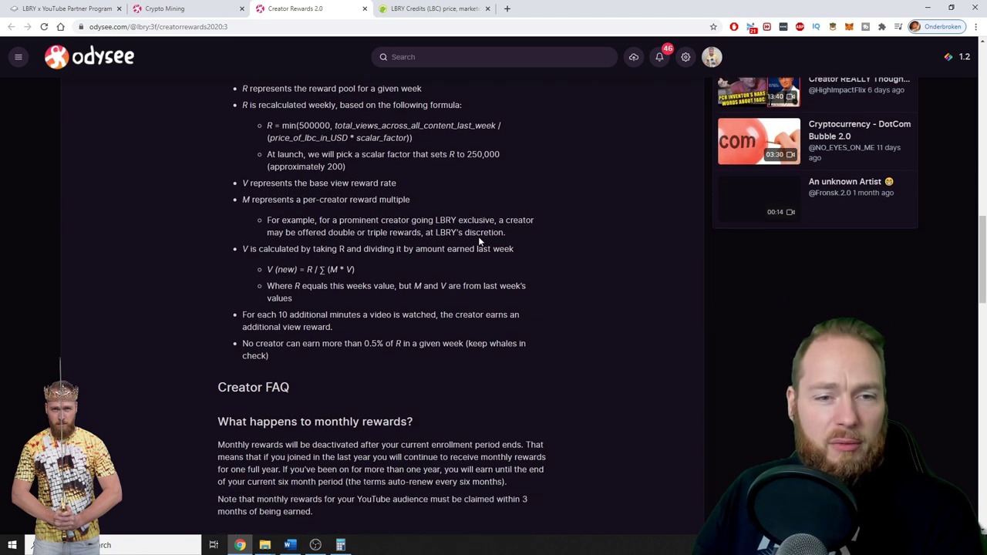
pyautogui.scroll(-2, 511, 227)
pyautogui.scroll(-2, 561, 229)
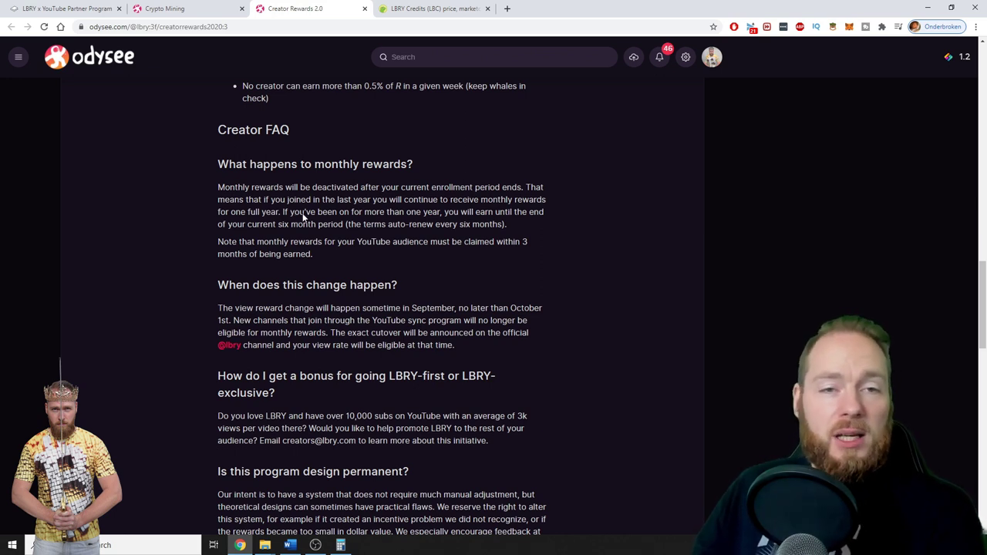
pyautogui.scroll(5, 420, 184)
pyautogui.scroll(6, 373, 156)
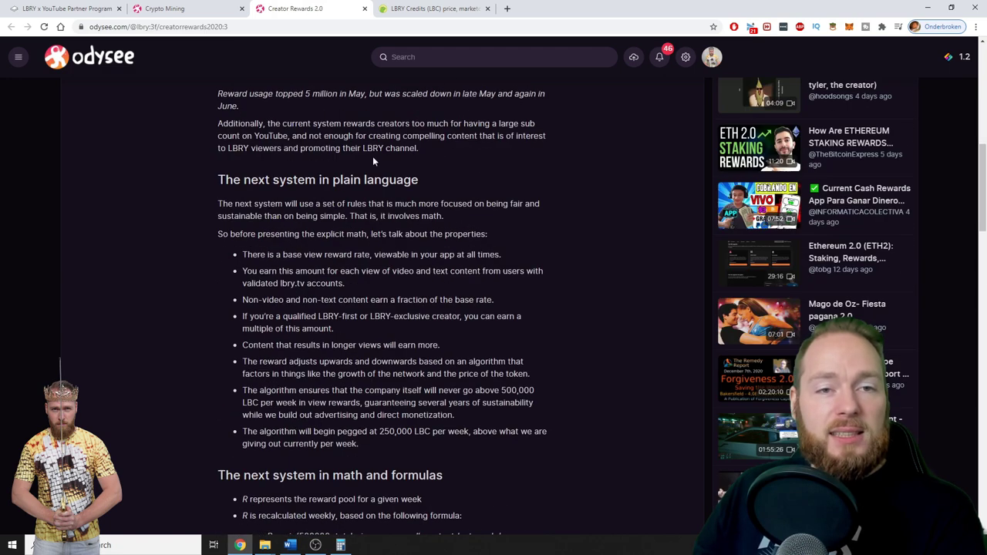
pyautogui.scroll(-5, 511, 213)
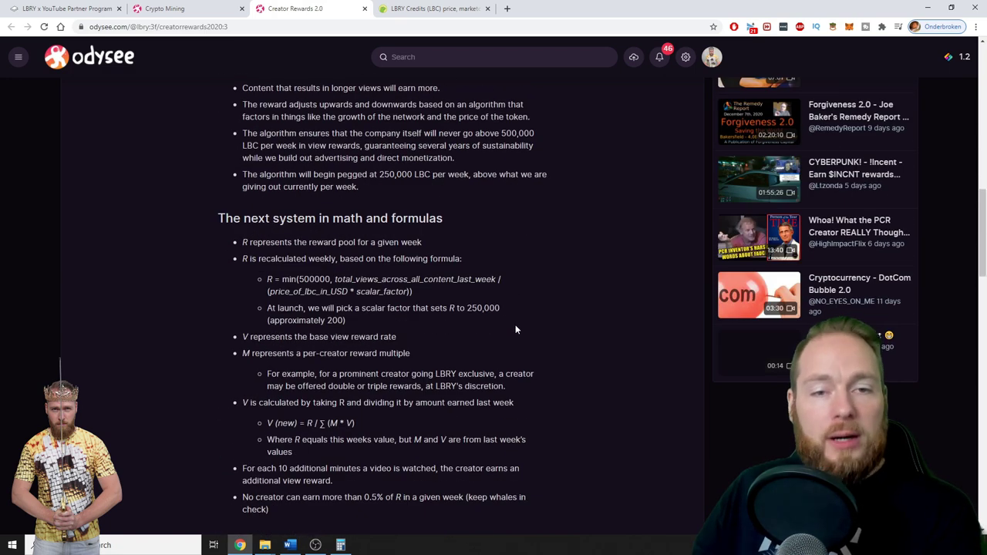
pyautogui.scroll(-2, 516, 324)
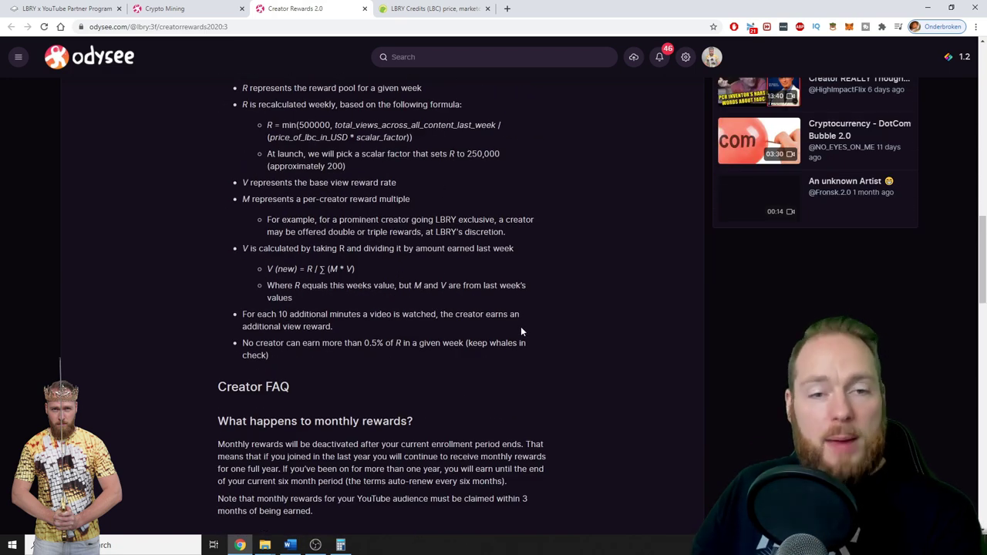
pyautogui.scroll(-2, 521, 327)
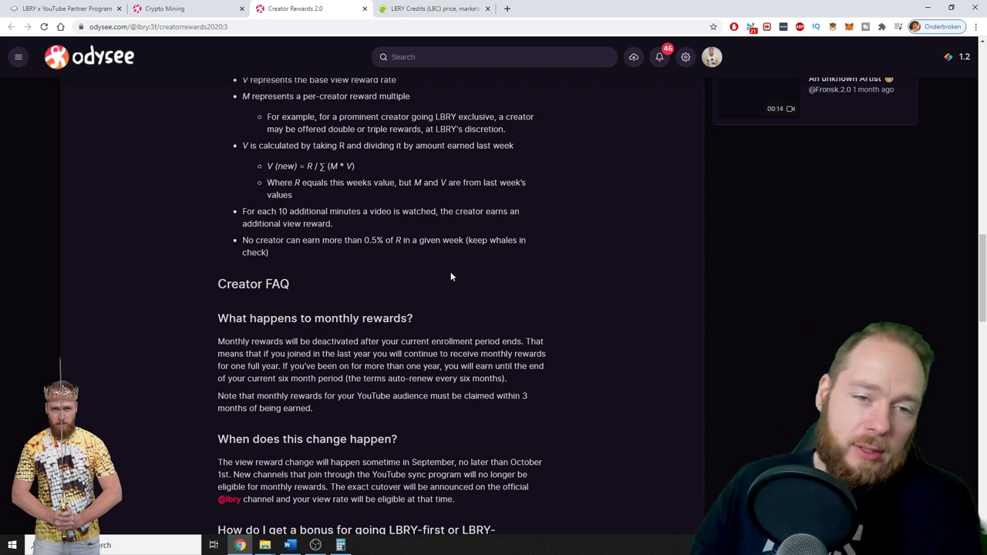
pyautogui.scroll(-2, 449, 270)
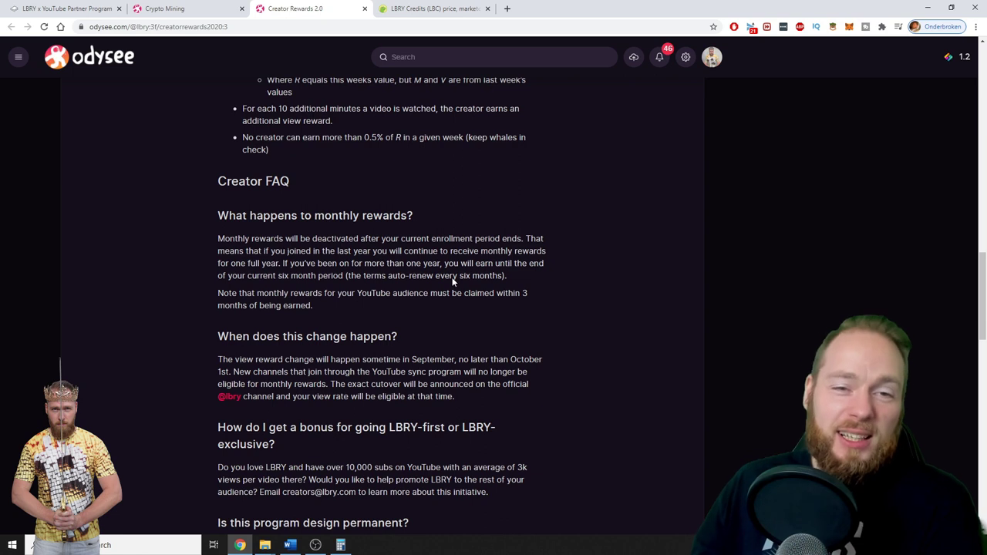
pyautogui.scroll(-2, 450, 275)
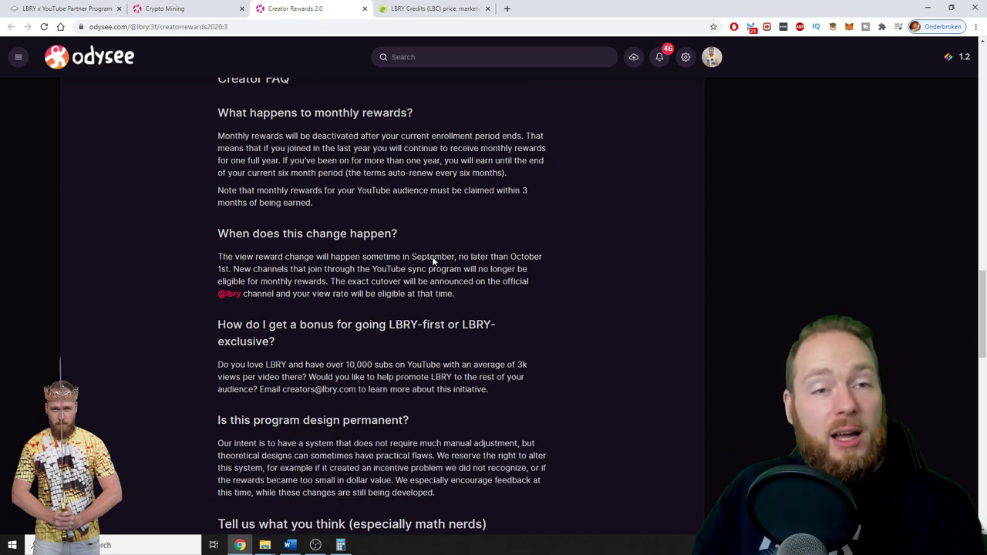
pyautogui.scroll(-1, 433, 255)
pyautogui.scroll(1, 433, 254)
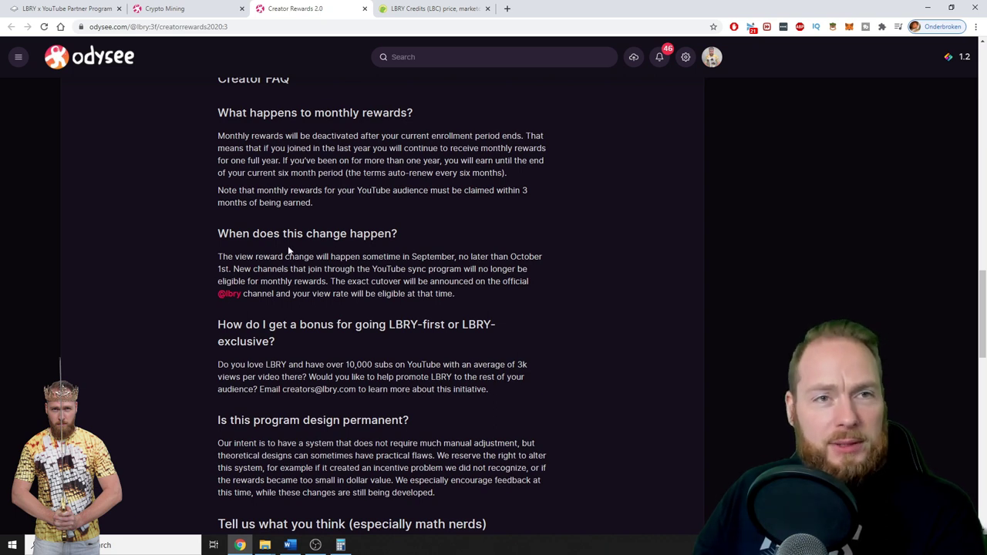
# - Review the LBRY x YouTube Sync page, close it, and return to the Creator FAQ
pyautogui.click(62, 9)
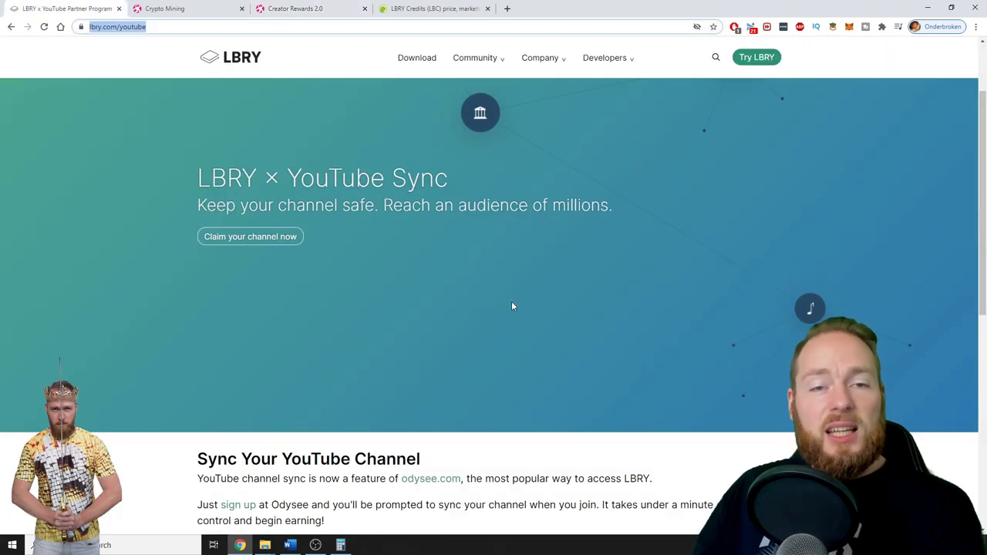
pyautogui.scroll(-4, 505, 296)
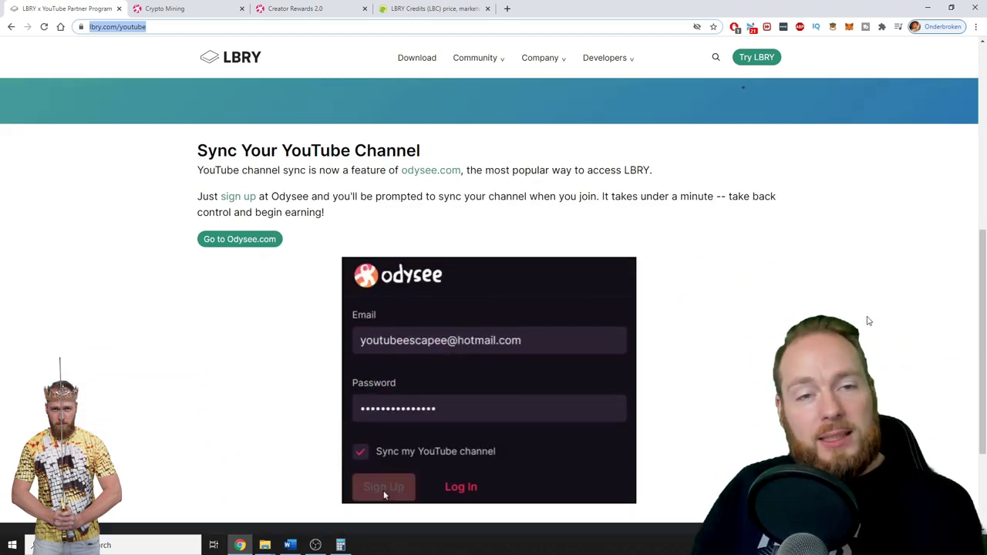
pyautogui.click(119, 9)
pyautogui.click(188, 8)
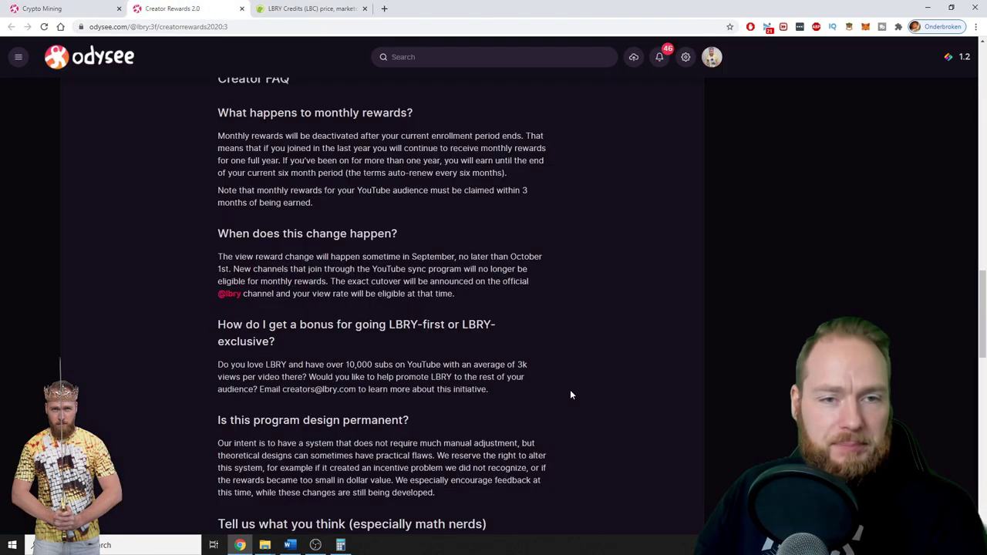
pyautogui.scroll(-2, 571, 374)
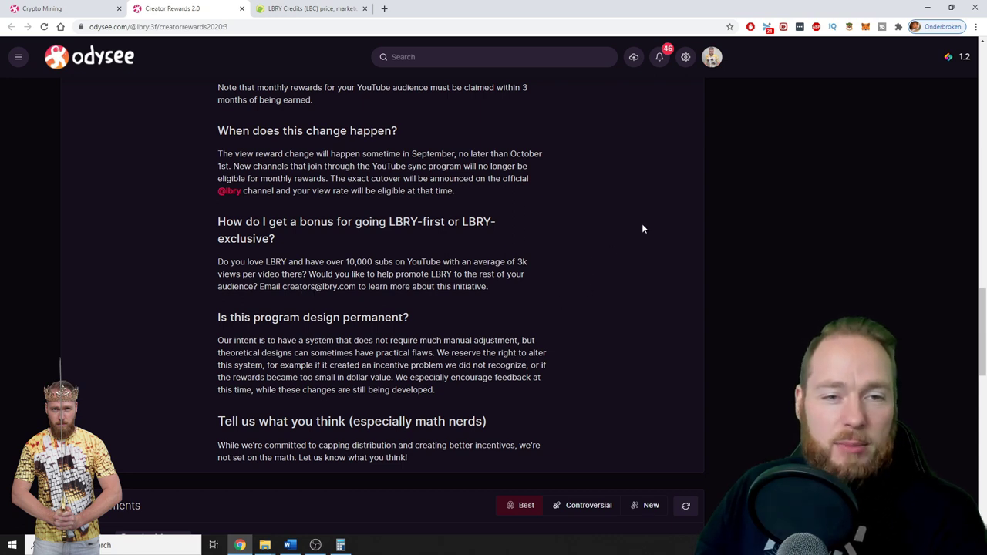
pyautogui.scroll(-1, 642, 223)
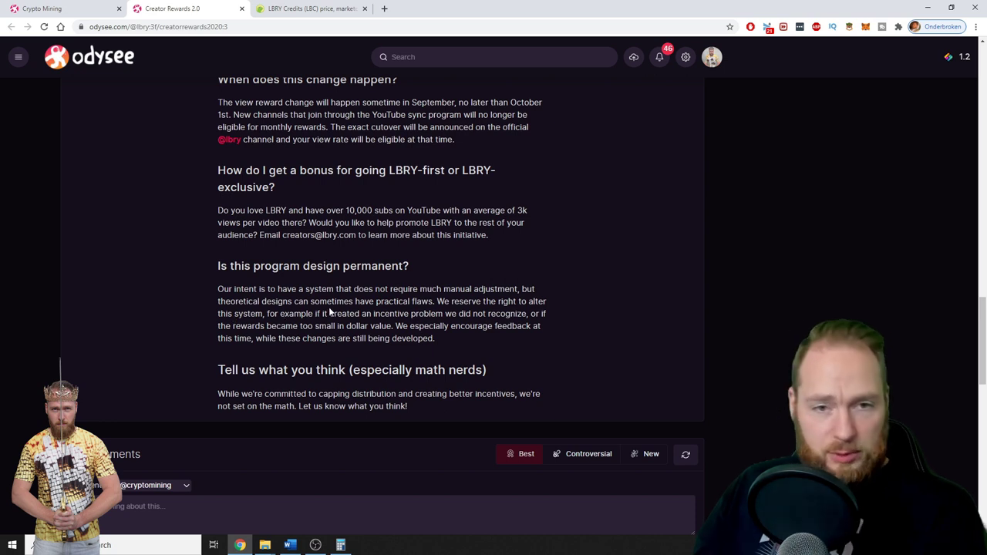
pyautogui.scroll(-2, 418, 290)
pyautogui.scroll(5, 458, 299)
pyautogui.scroll(-3, 477, 299)
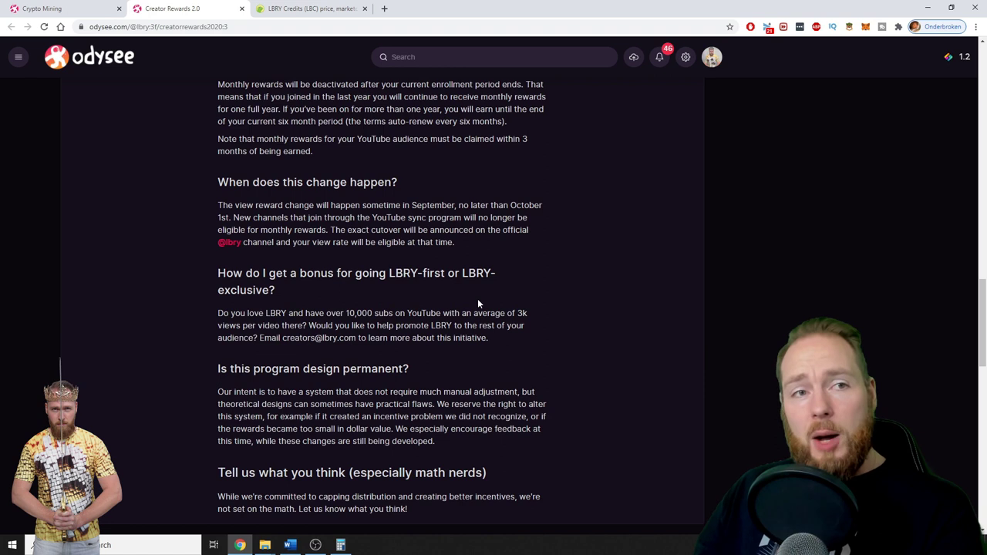
pyautogui.scroll(-1, 477, 299)
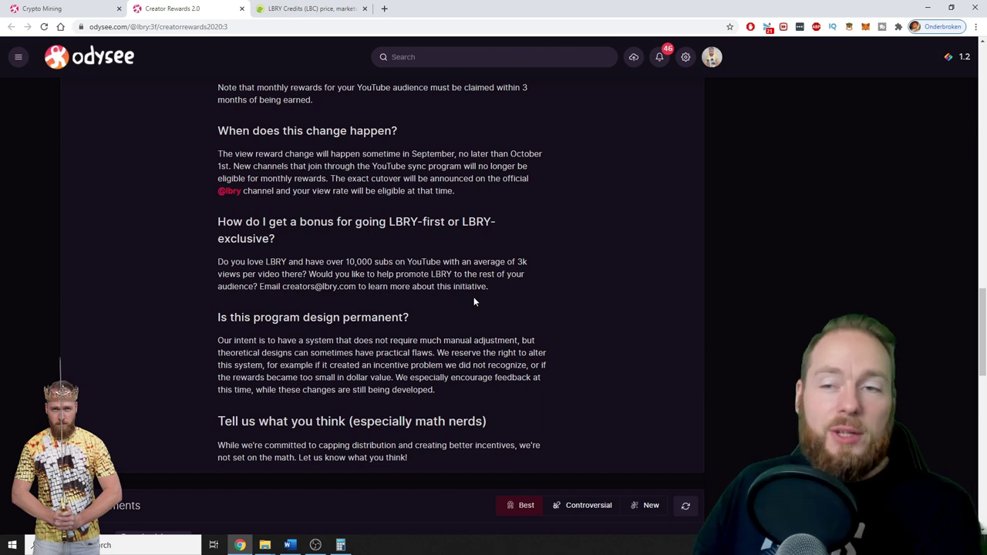
pyautogui.scroll(3, 481, 291)
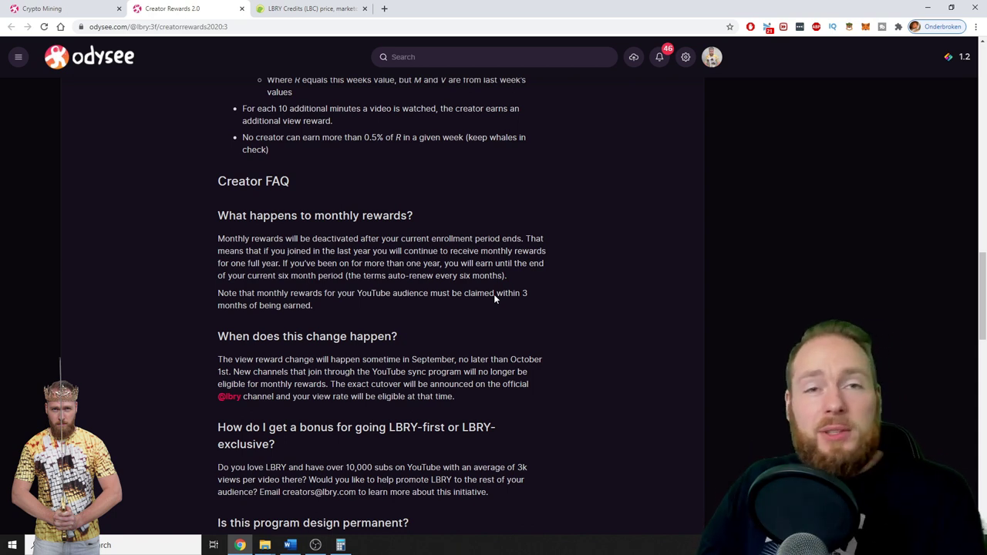
# - From the Crypto Mining channel tab, open Rewards from the account avatar menu
pyautogui.click(93, 8)
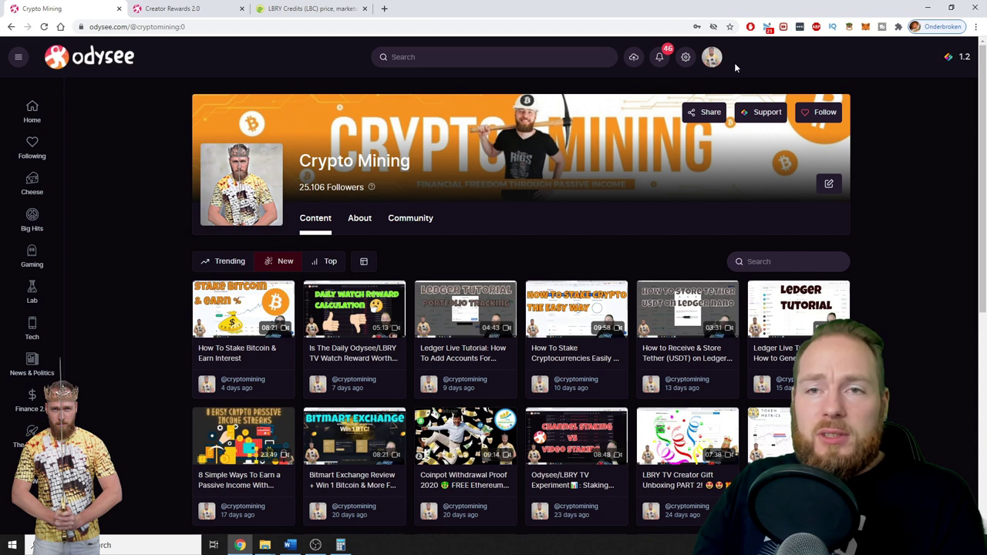
pyautogui.click(711, 56)
pyautogui.click(745, 160)
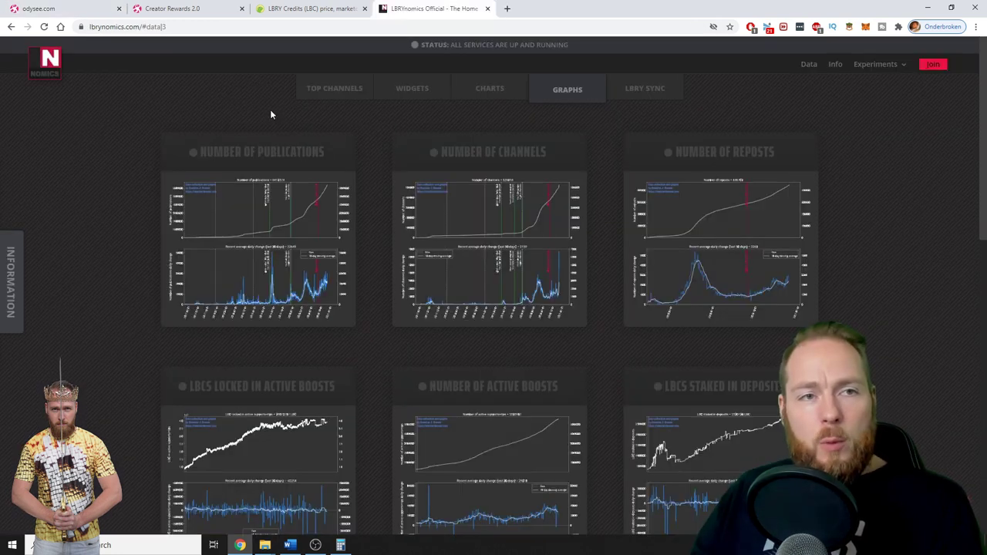
# - Enlarge the Number of Channels graph showing 526,814 channels and a 2,159 daily change
pyautogui.click(457, 184)
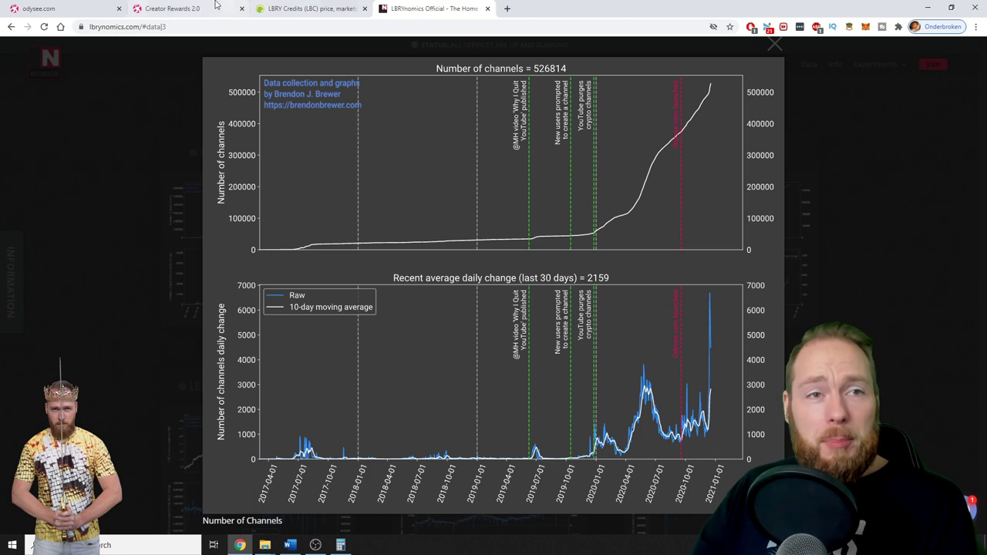
# - Go back to the odysee.com tab listing Daily Watch Reward and Coveted Creator L9
pyautogui.click(58, 9)
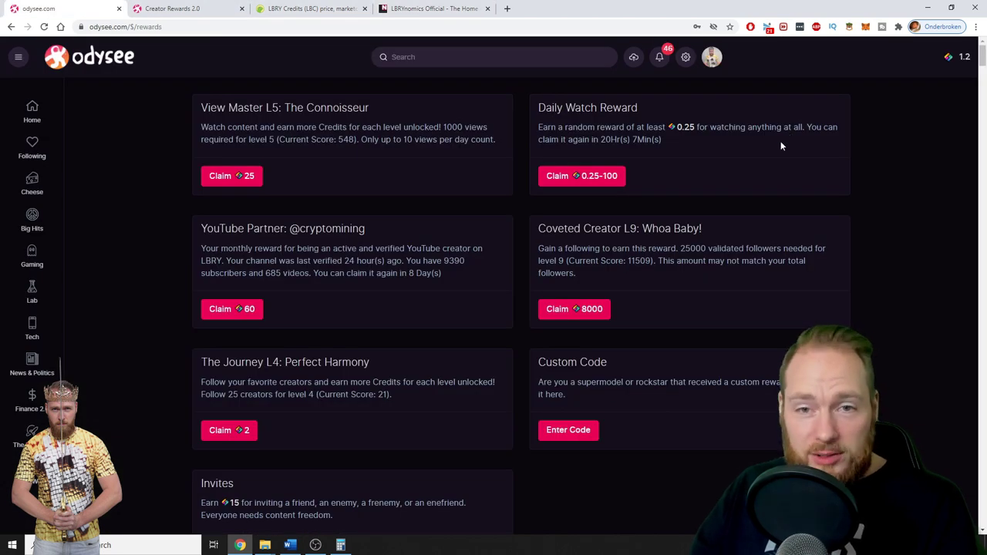